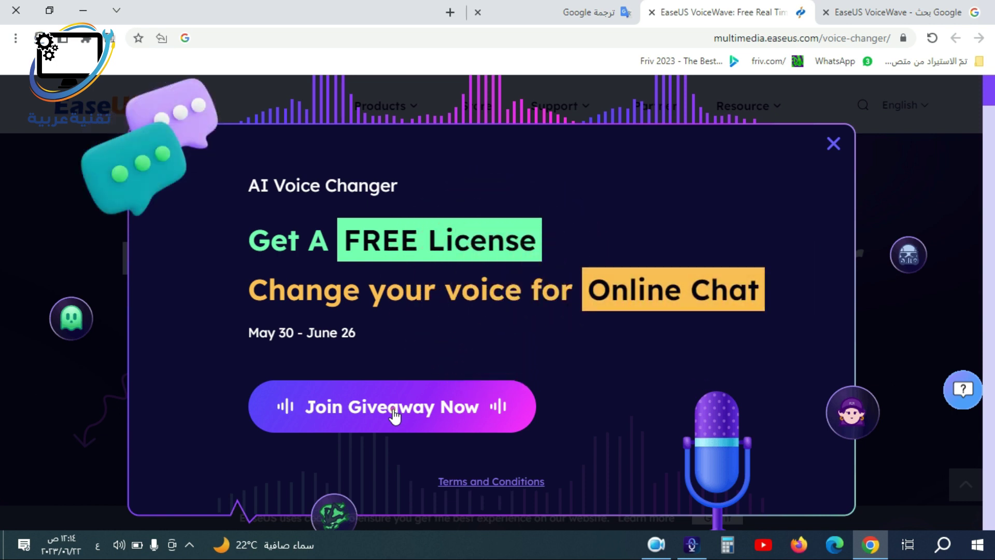
- Look at the form for joining the free license giveaway and dismiss the offer
click(394, 415)
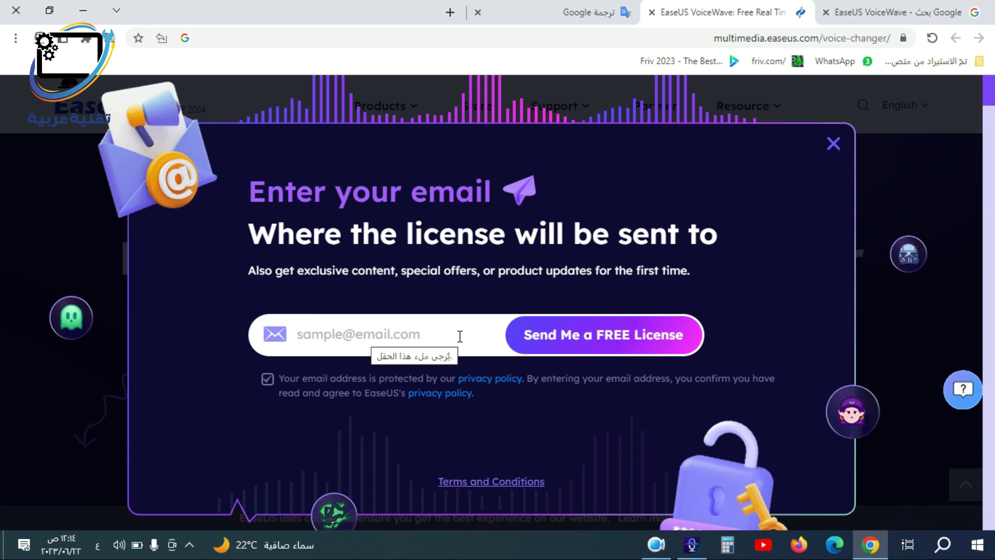
key(Escape)
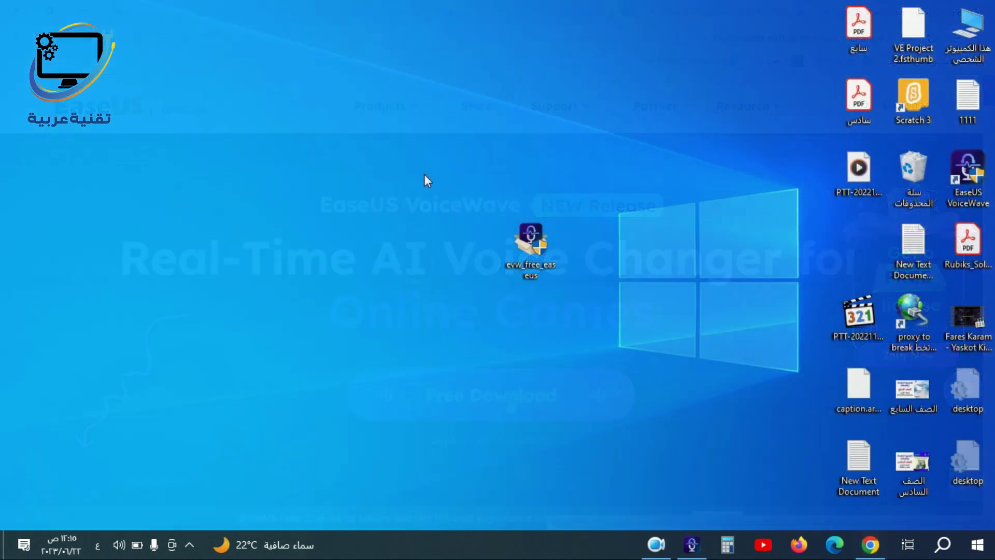
- Switch to EaseUS VoiceWave after pointing out its installer and desktop shortcut
drag(424, 174, 636, 375)
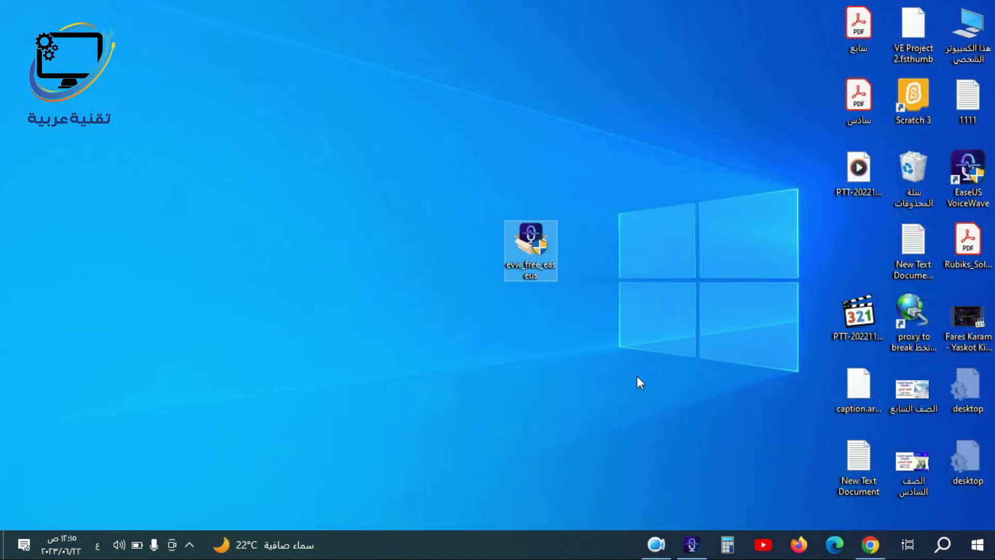
mouse_move(539, 255)
click(965, 187)
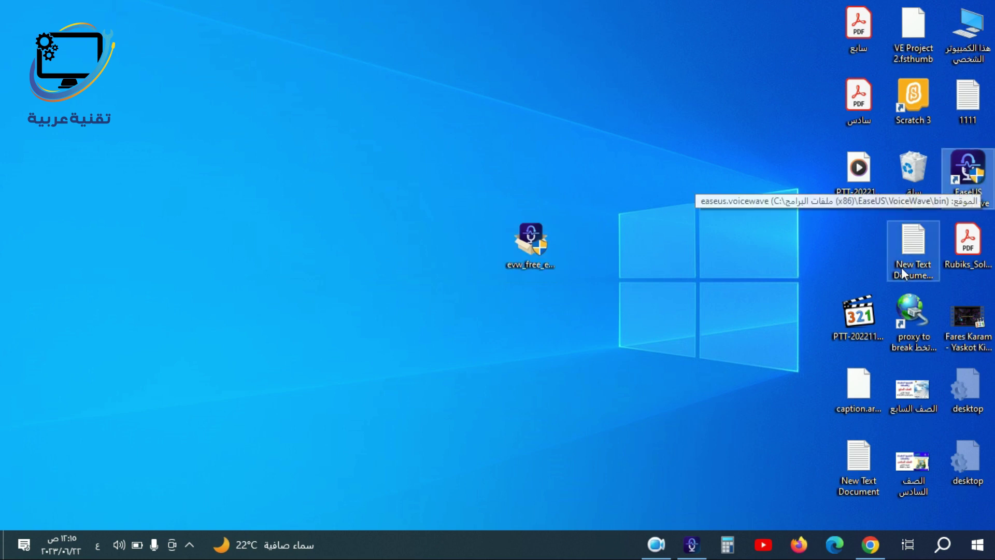
click(697, 544)
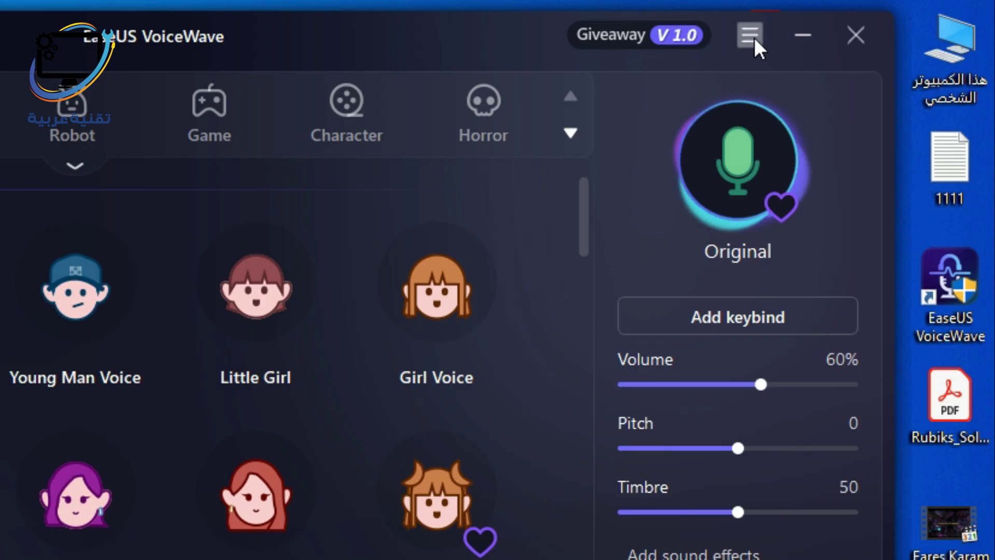
- Examine the available help, technical support, feedback, update and About options
click(846, 16)
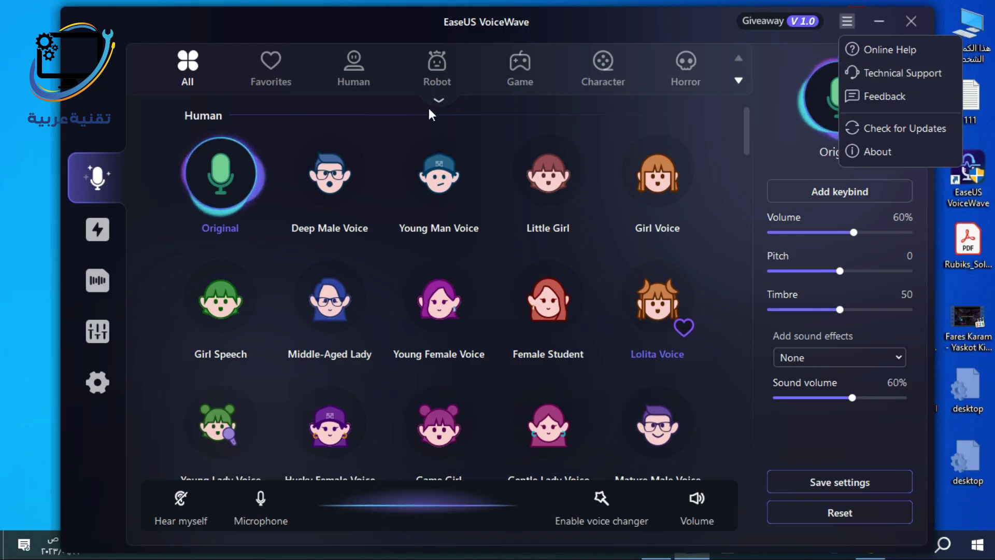
click(689, 16)
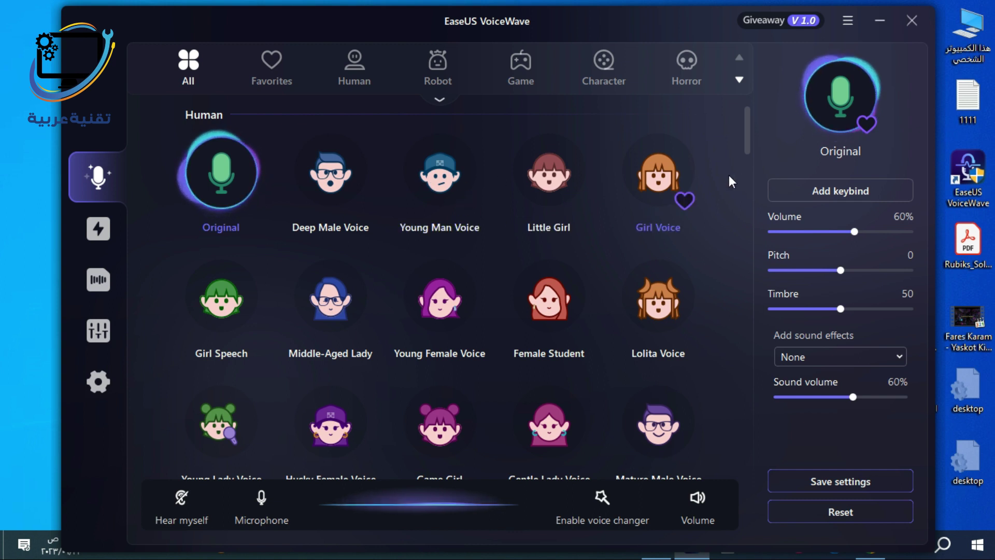
click(847, 20)
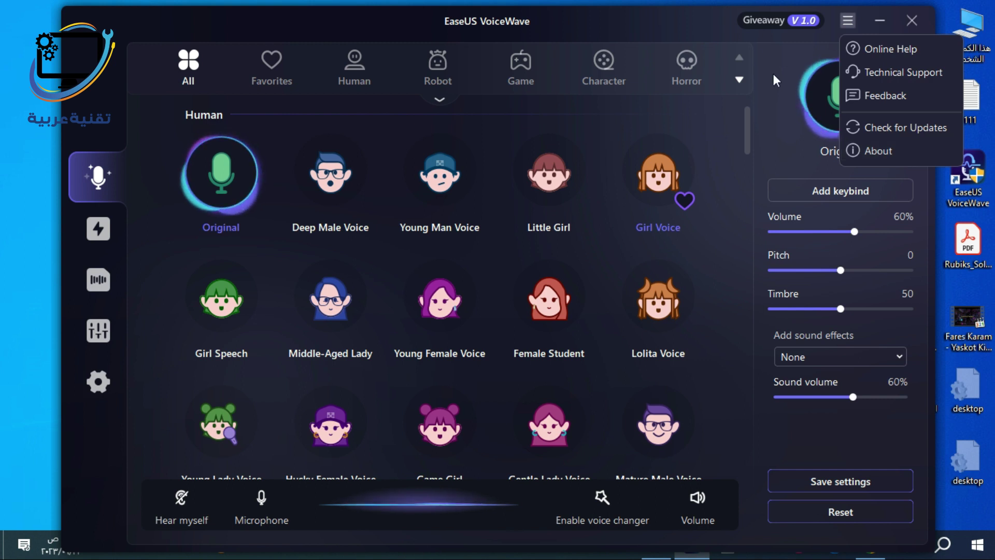
- Look through the soundboard, audio/video voice changing and custom voice creation pages
click(105, 213)
click(105, 275)
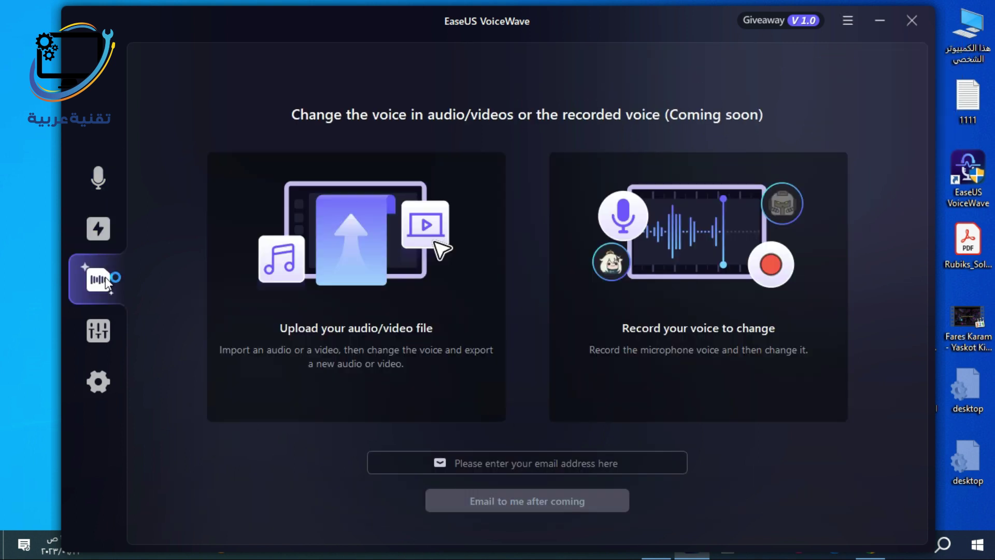
click(101, 328)
click(99, 284)
click(96, 232)
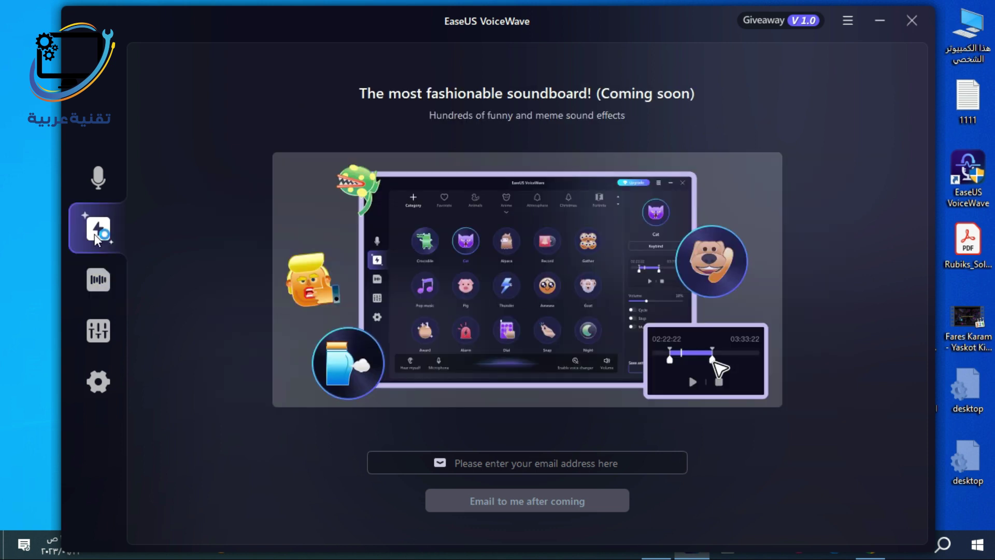
click(106, 325)
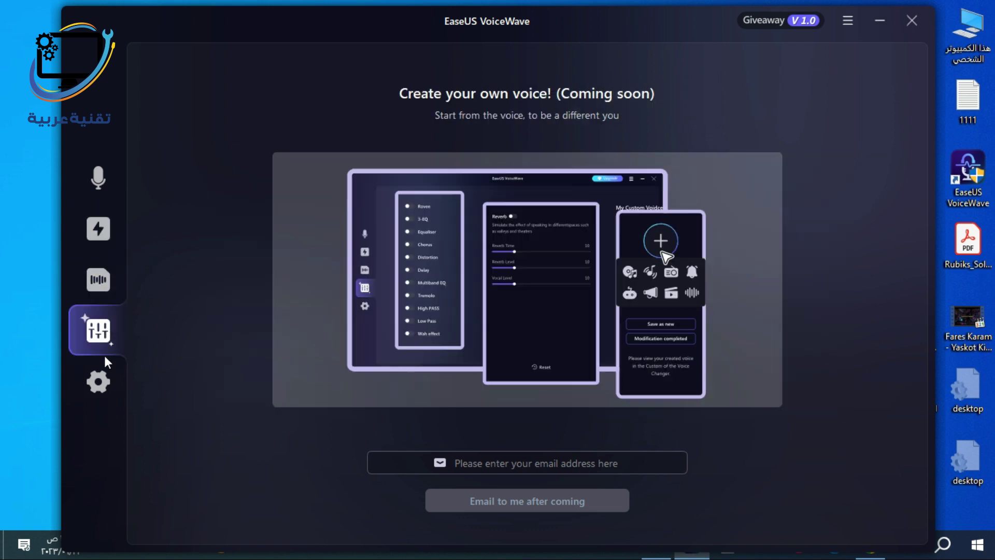
- Review the general microphone, headphone, virtual device and exit settings, and return to the voice changer page
click(99, 384)
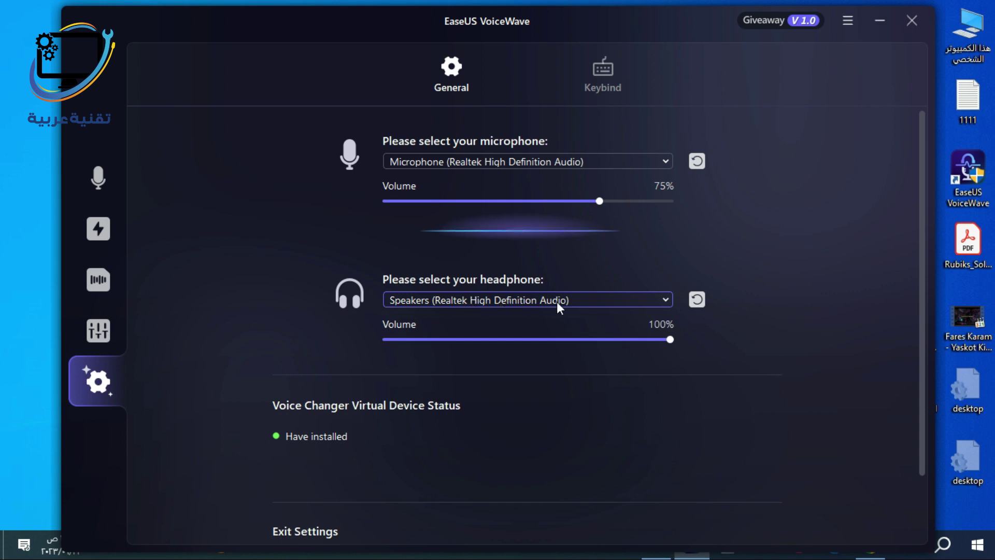
scroll(245, 315, down, 2)
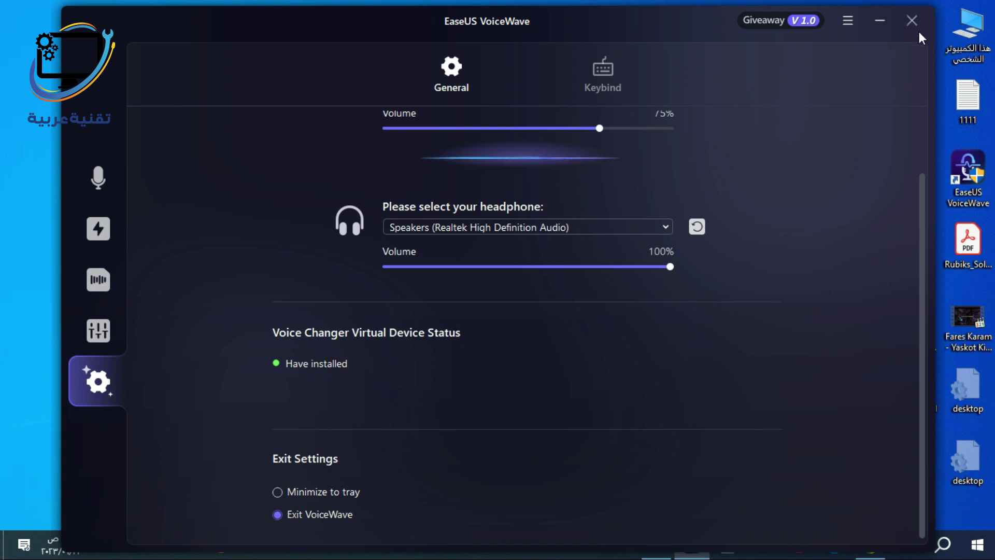
click(105, 178)
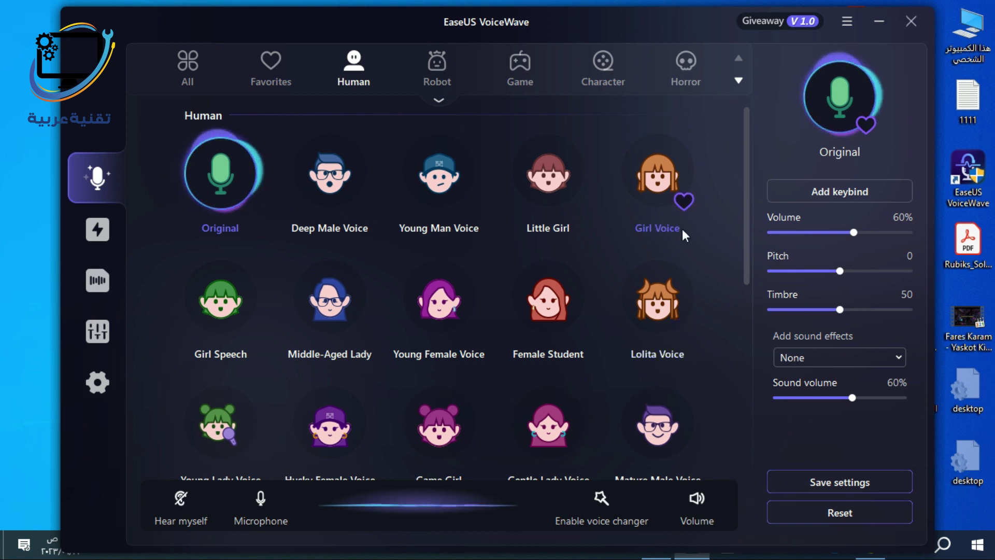
- Browse the complete voice library across all categories
click(188, 65)
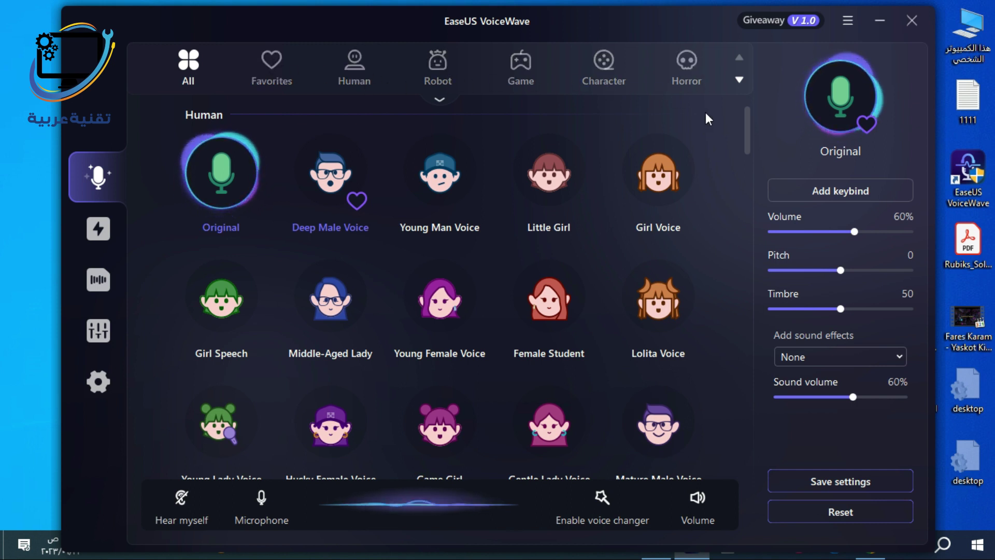
scroll(695, 206, down, 5)
scroll(695, 214, down, 15)
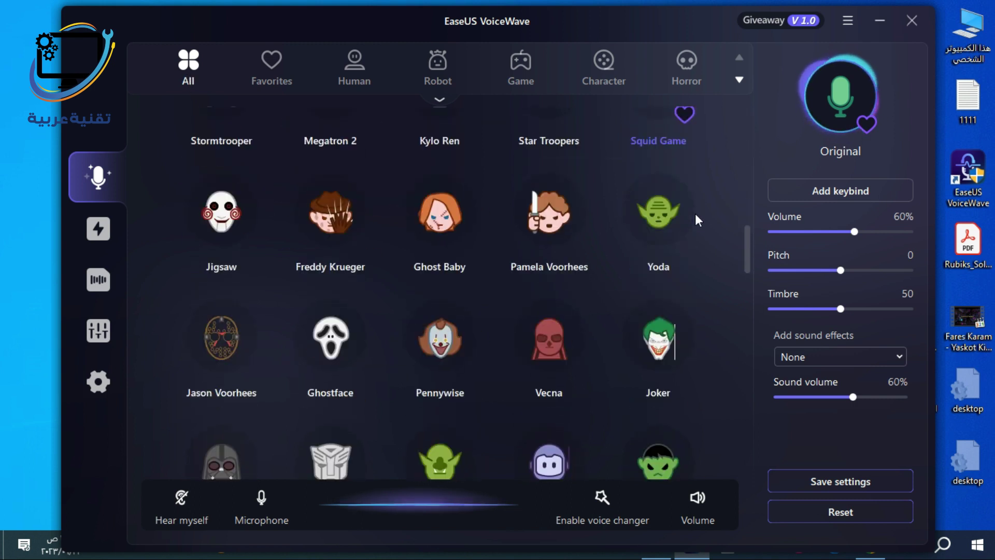
scroll(695, 213, up, 10)
scroll(695, 213, up, 10)
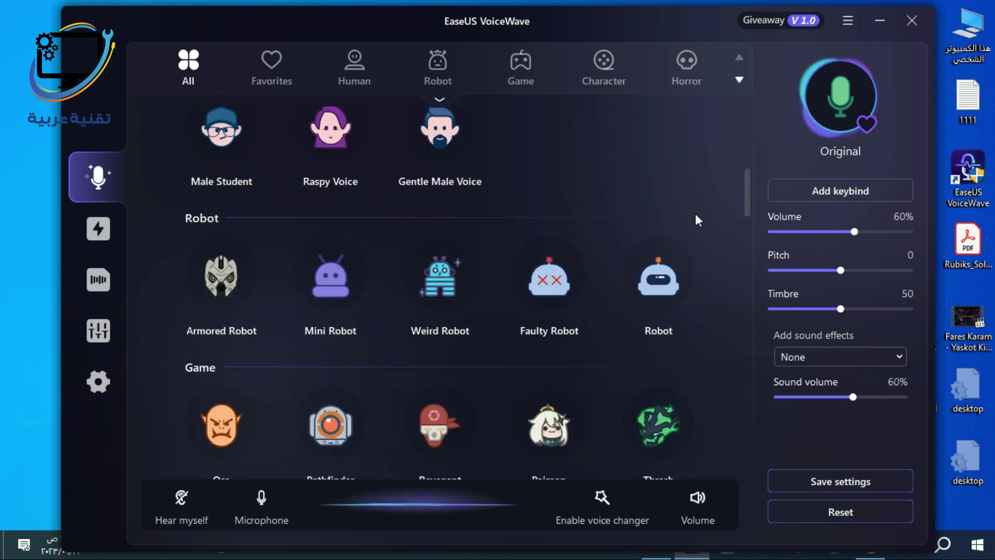
- Browse the voices in the Human category
click(356, 61)
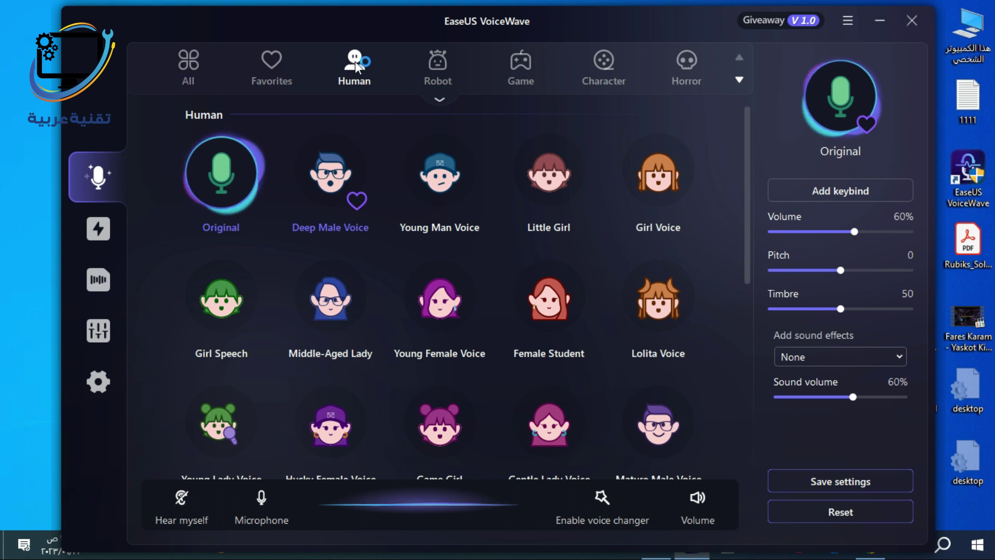
scroll(670, 229, down, 2)
scroll(669, 224, down, 4)
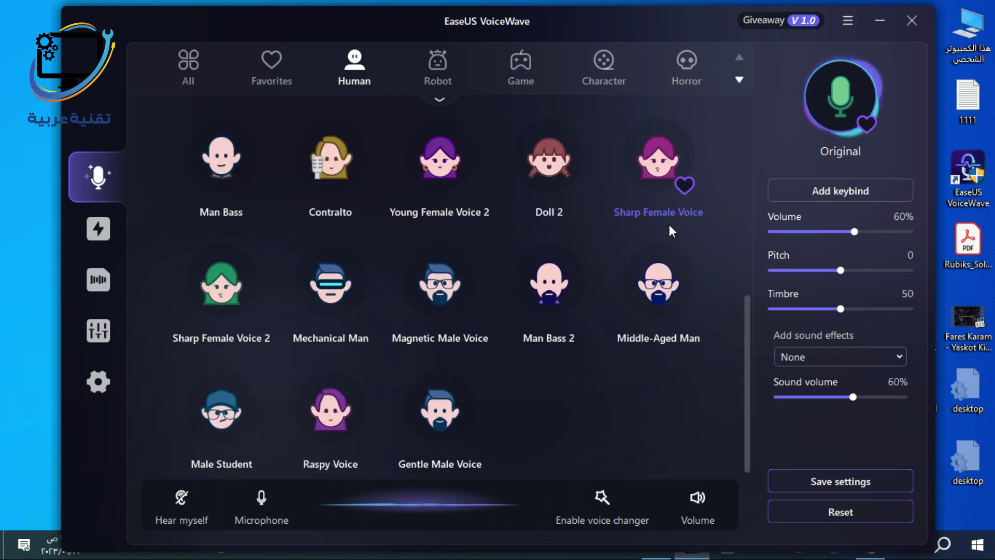
scroll(666, 287, up, 6)
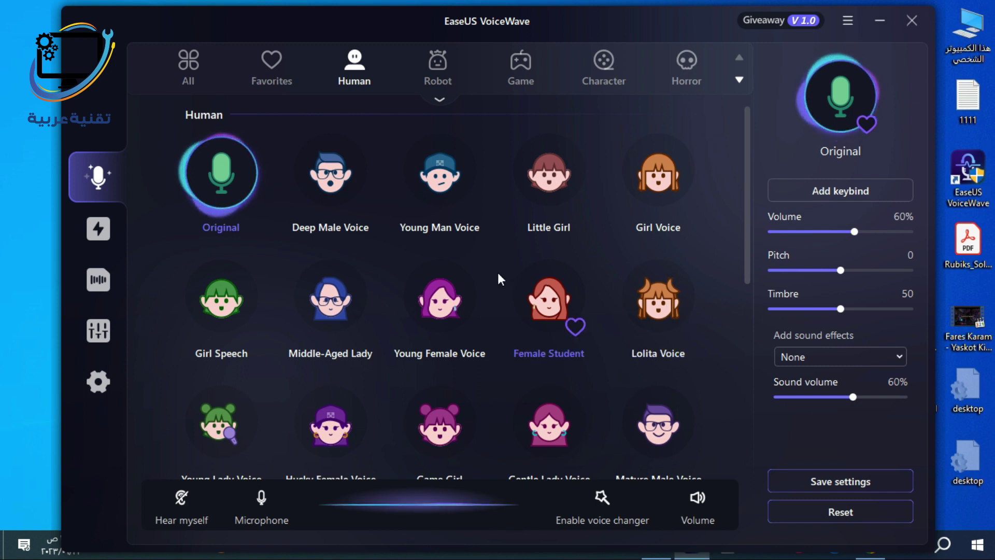
- Try the Deep Male Voice, Young Female Voice and Female Student voices one after another
click(353, 236)
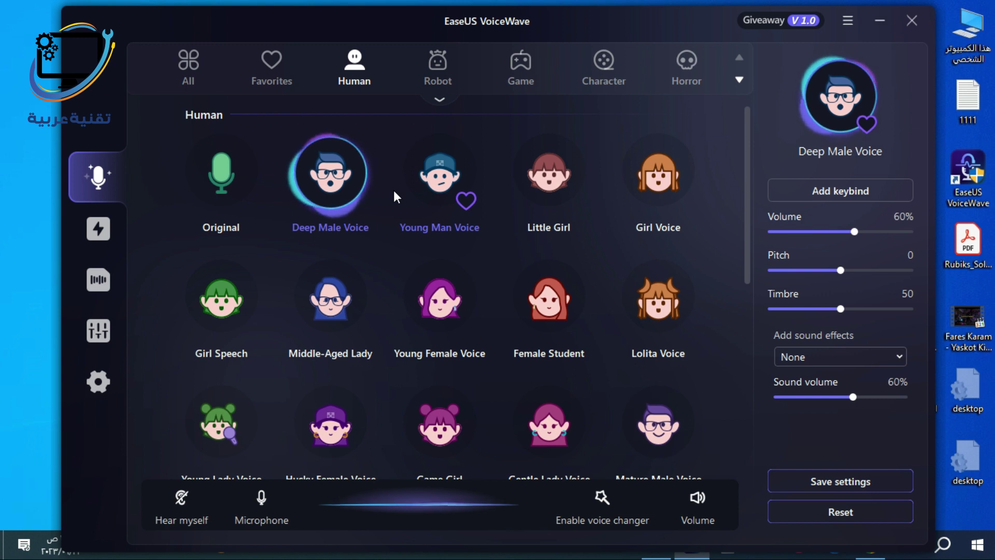
click(445, 301)
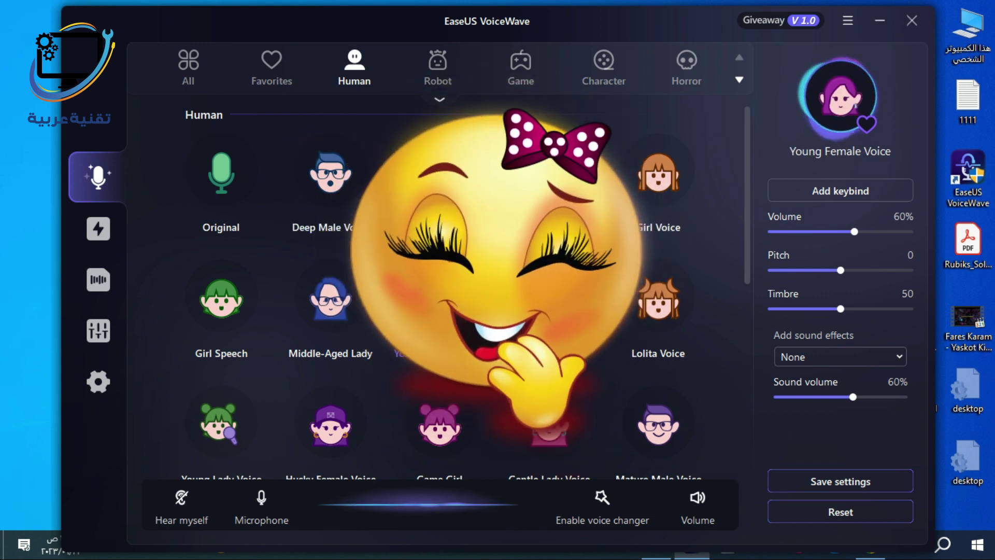
click(551, 298)
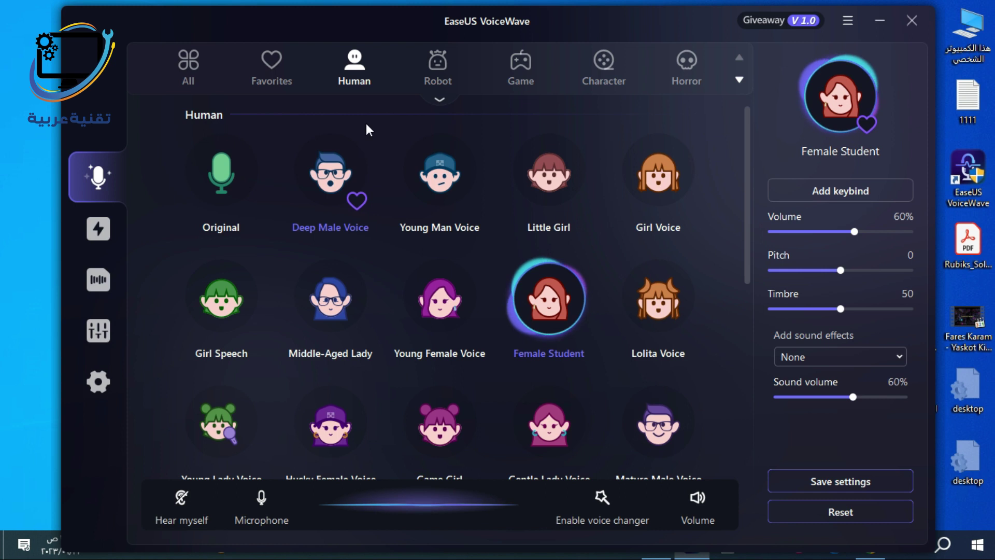
- Try Weird Robot from the Robot category, and Revenant, CS Counter-Terrorists and CS Terrorists from the Game category
click(431, 64)
click(437, 178)
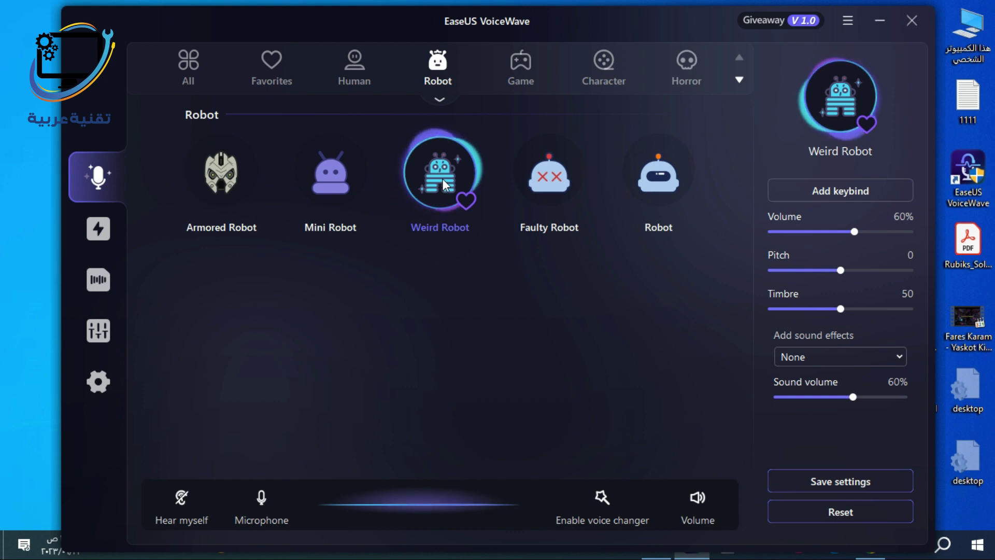
click(524, 85)
click(443, 172)
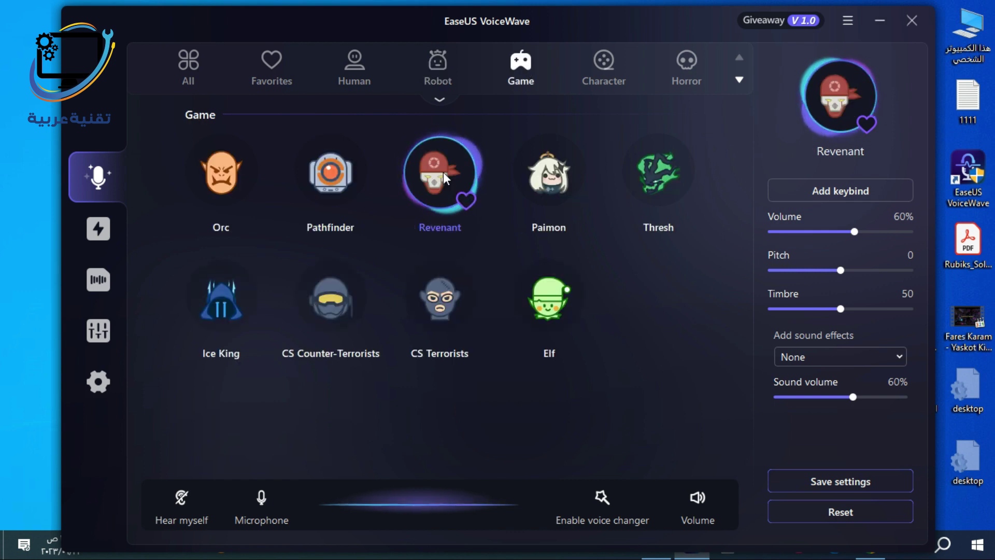
click(332, 300)
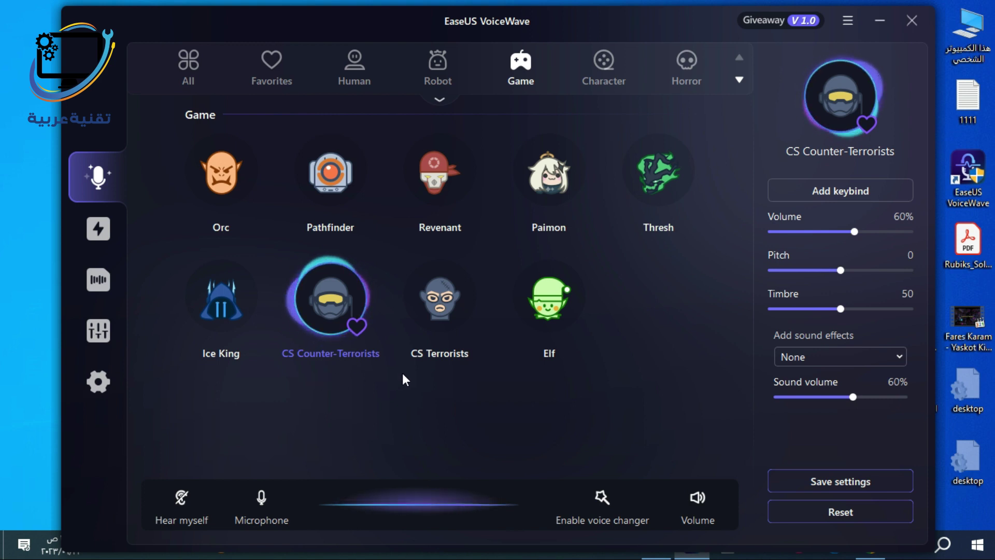
click(441, 291)
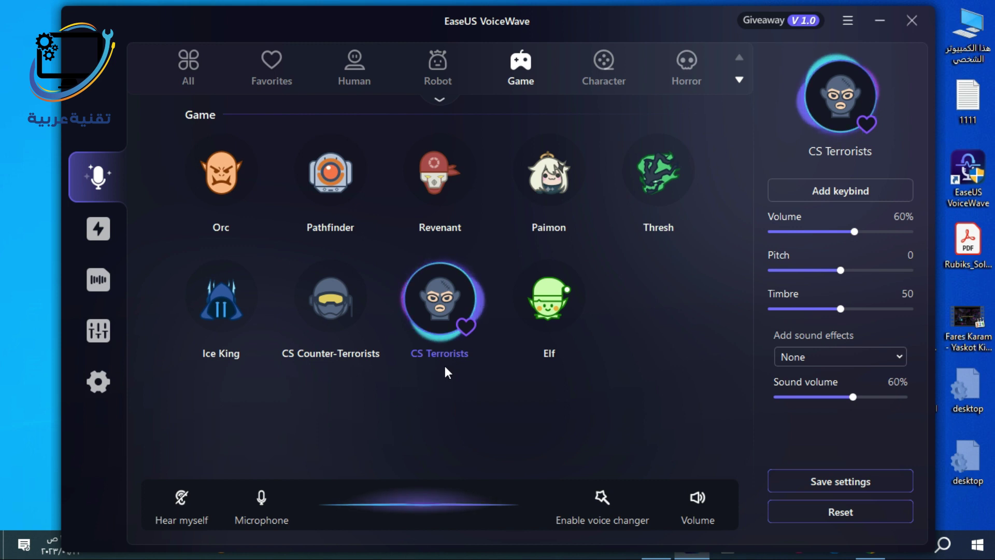
- Try the Joker, Iron Man, Venom and hulk voices from the Character category
click(602, 68)
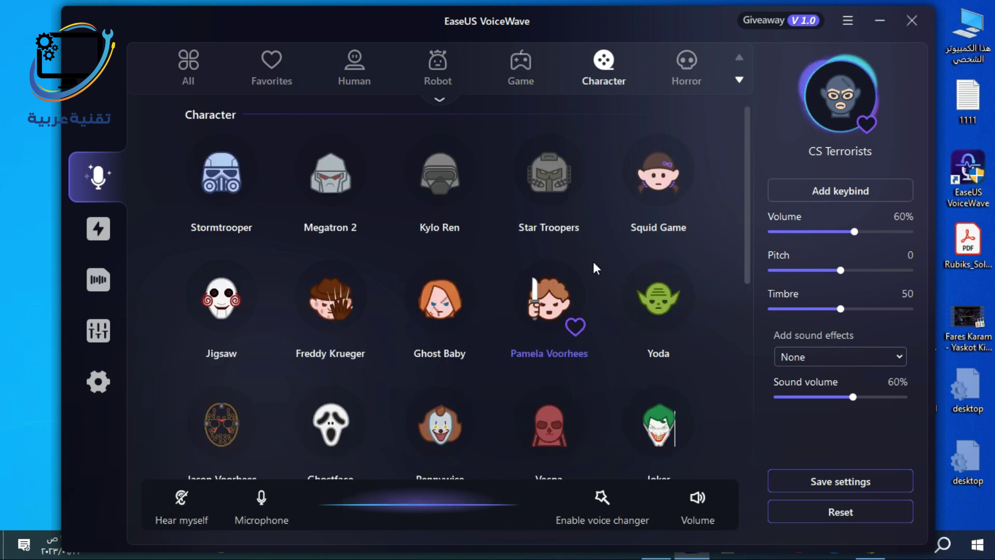
click(658, 424)
scroll(621, 349, down, 2)
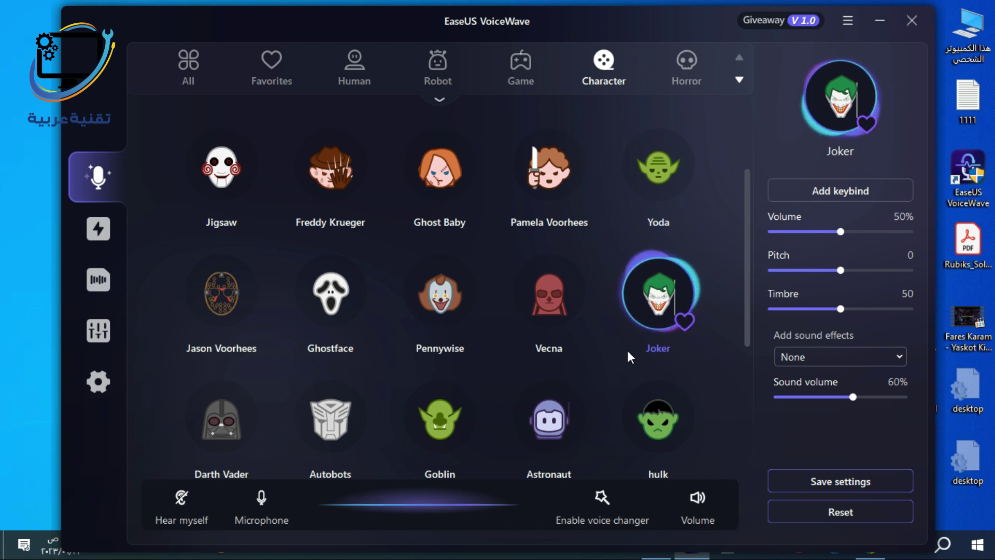
scroll(410, 311, down, 2)
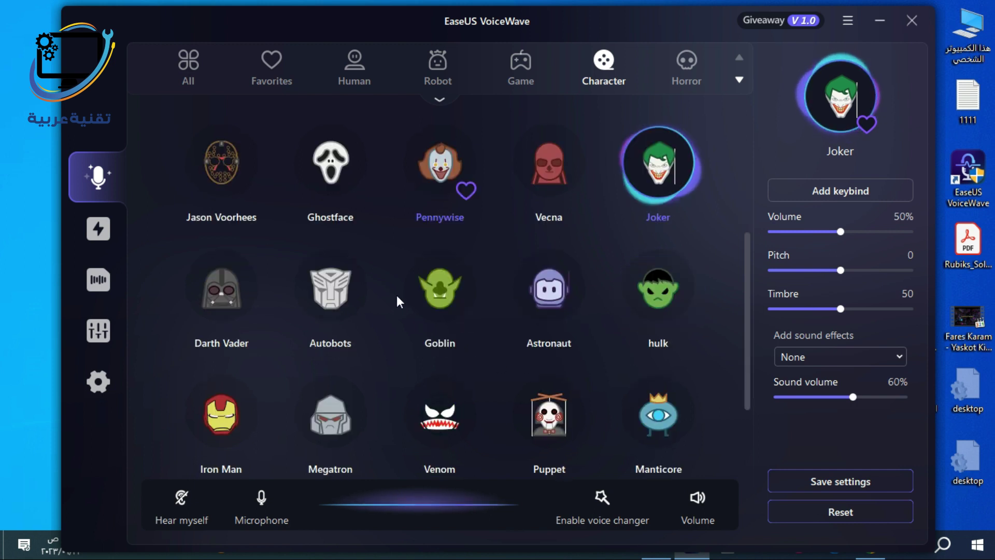
click(215, 398)
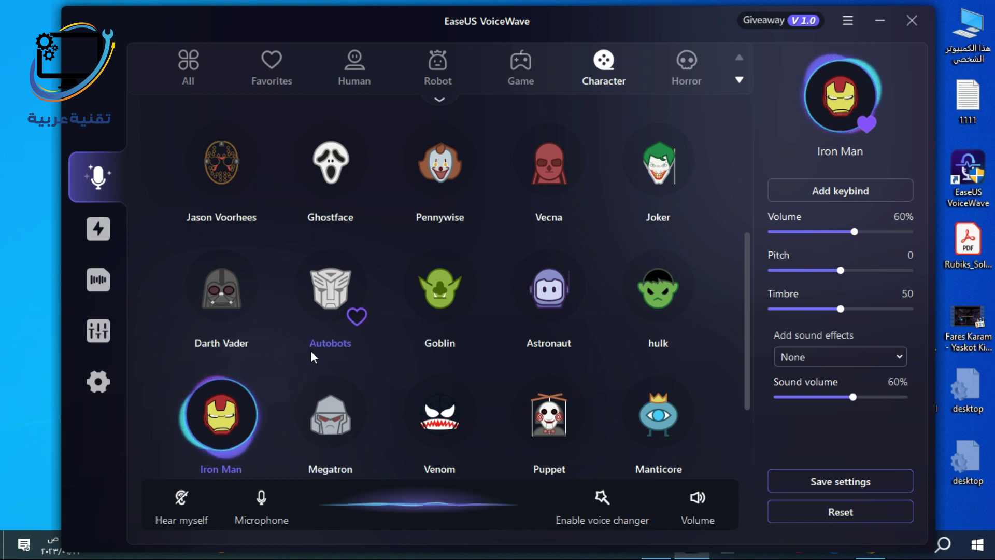
click(446, 401)
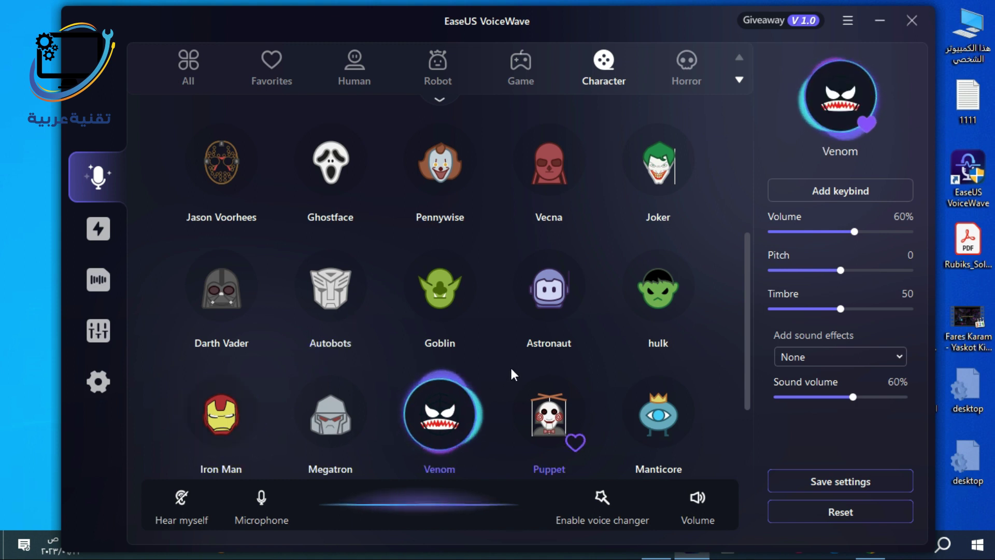
scroll(510, 365, down, 2)
click(613, 193)
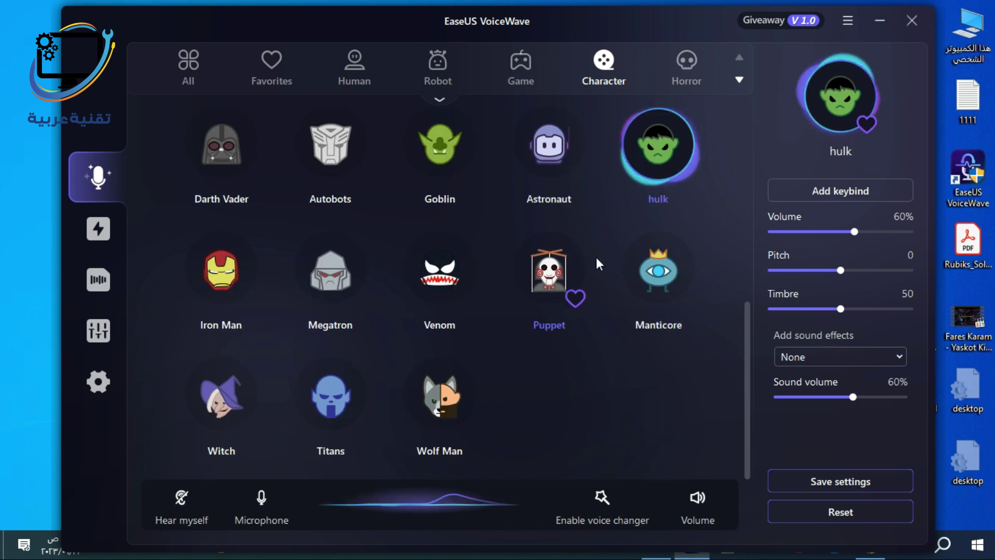
- Select the Ghost voice from the Horror category
click(674, 69)
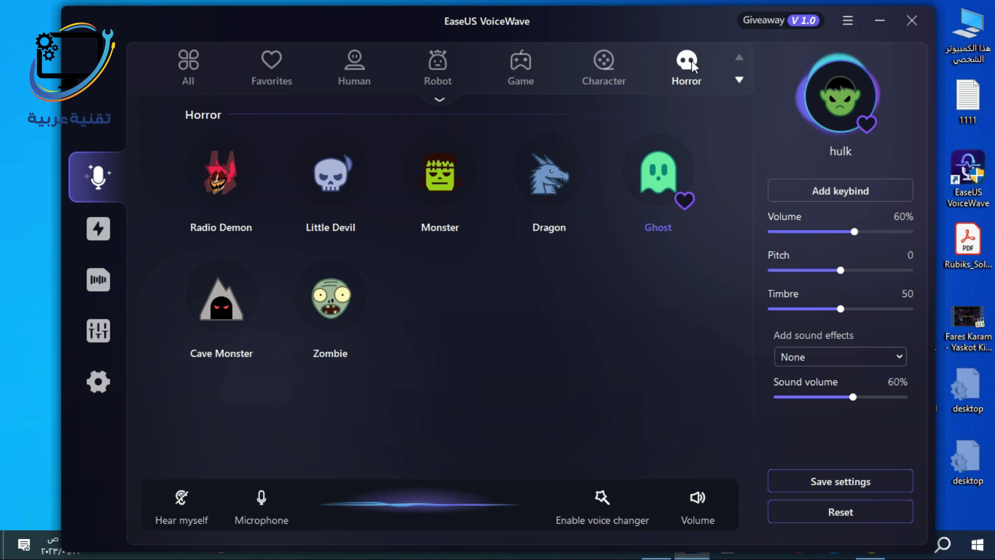
click(661, 156)
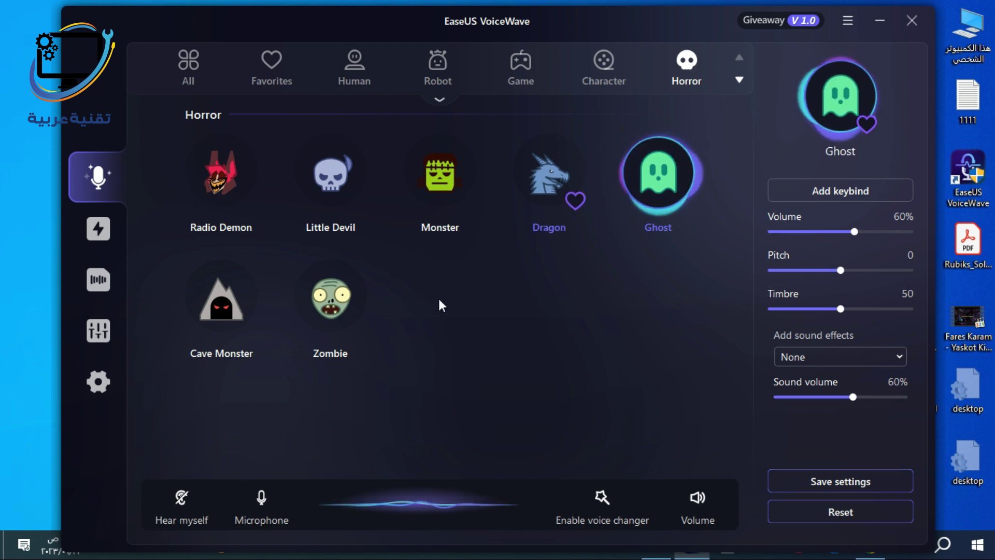
- Try Minions and SpongeBob from the Cartoon category, and Walkie Talkie and Radio from the Device category
click(739, 79)
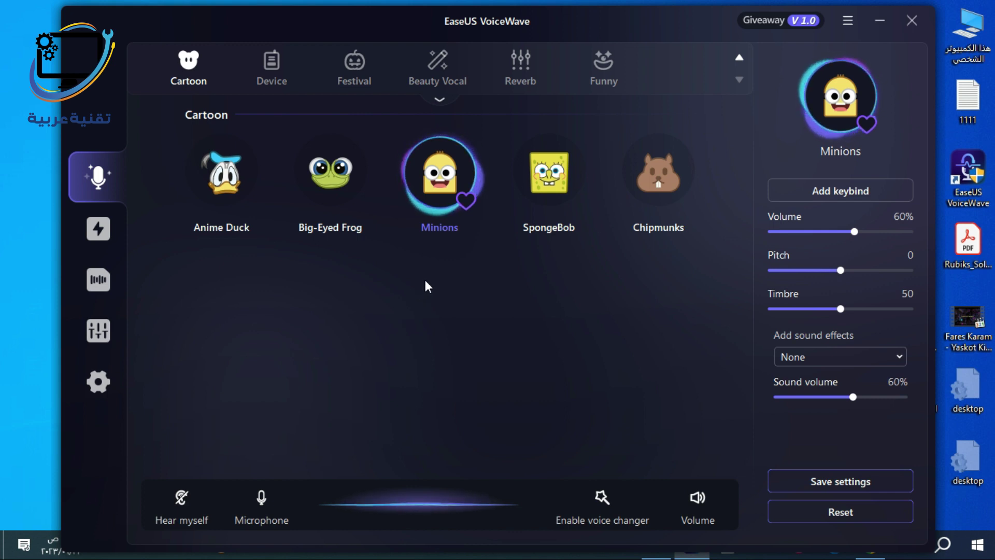
click(556, 166)
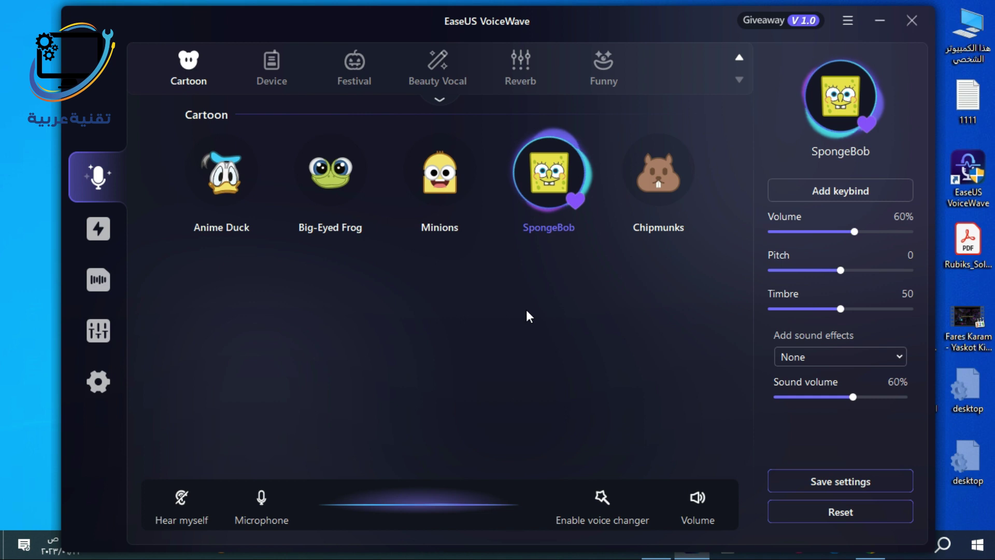
scroll(515, 300, down, 3)
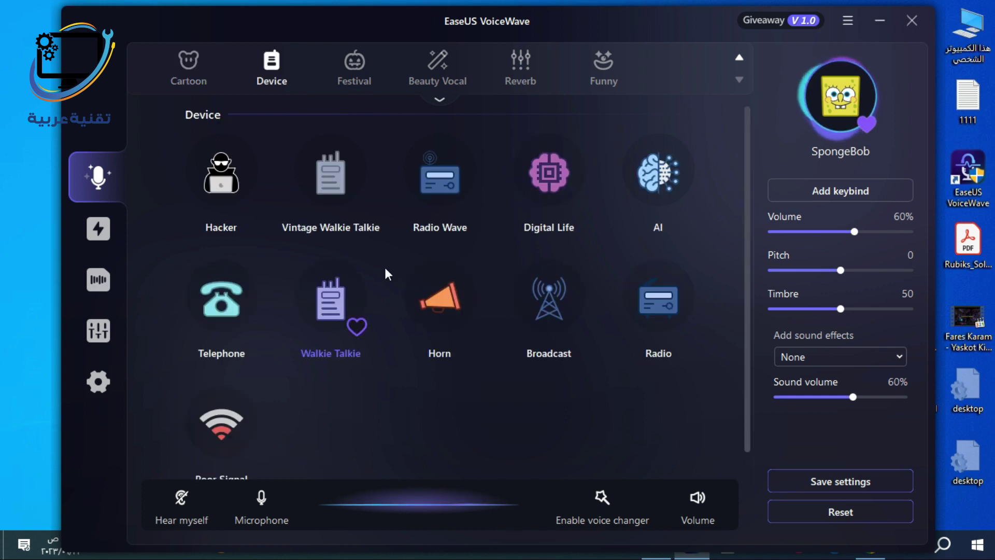
click(343, 291)
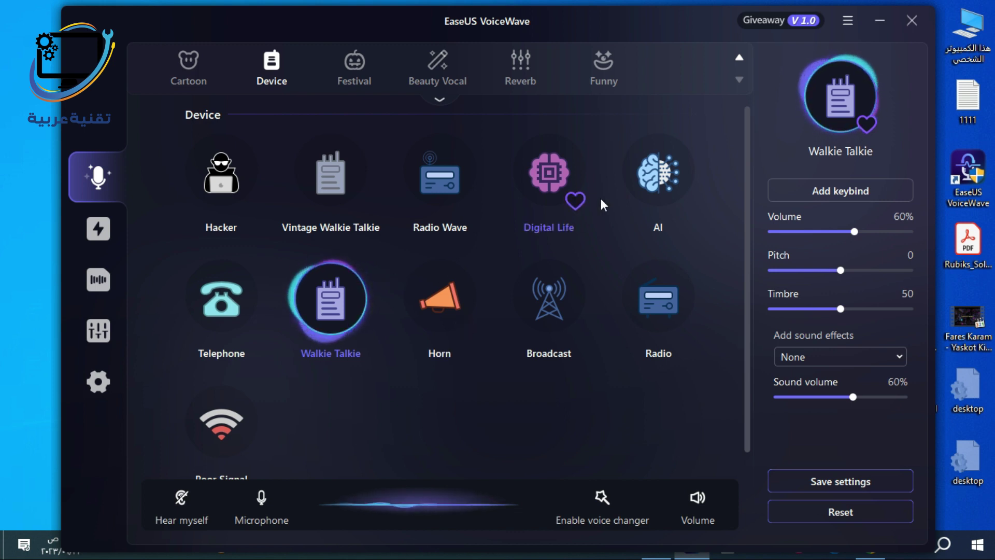
click(622, 249)
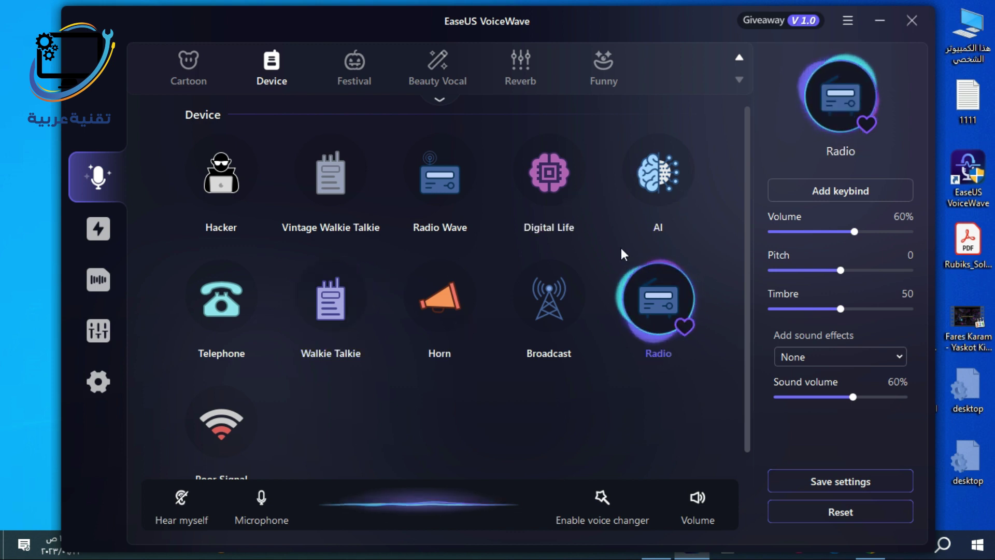
- Try Santa Claus from the Festival category, and Cave, Indoor Sports Field and Studio from the Reverb category
click(354, 70)
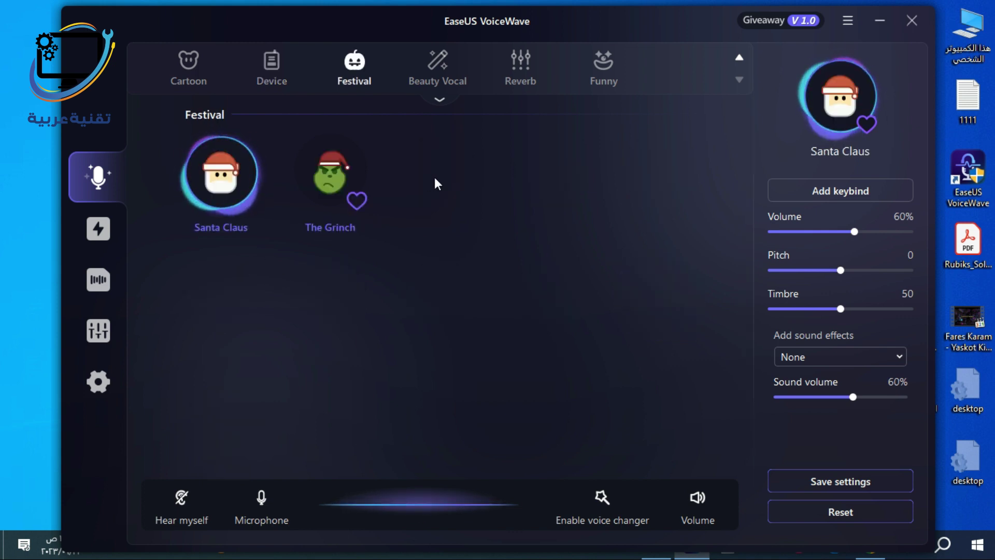
click(521, 86)
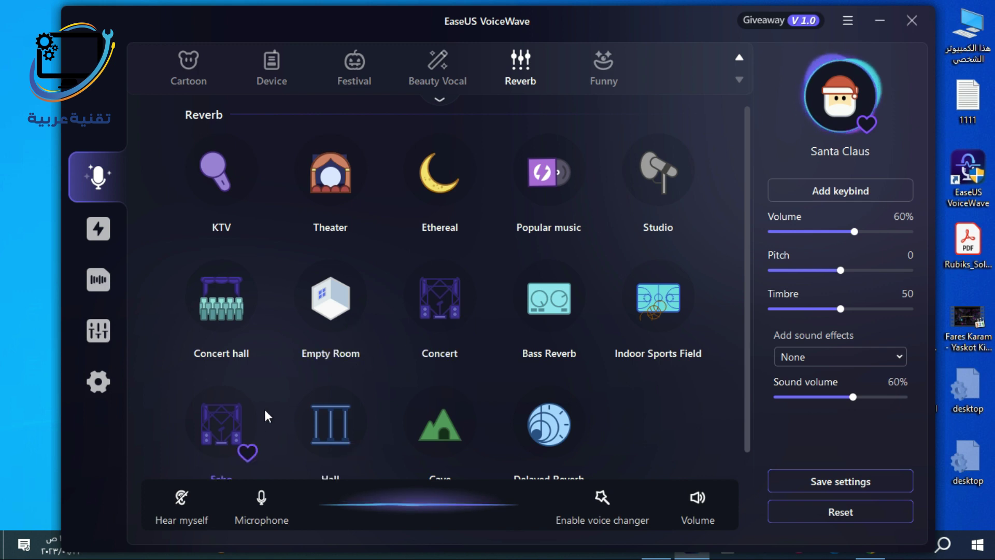
scroll(263, 406, down, 1)
click(441, 394)
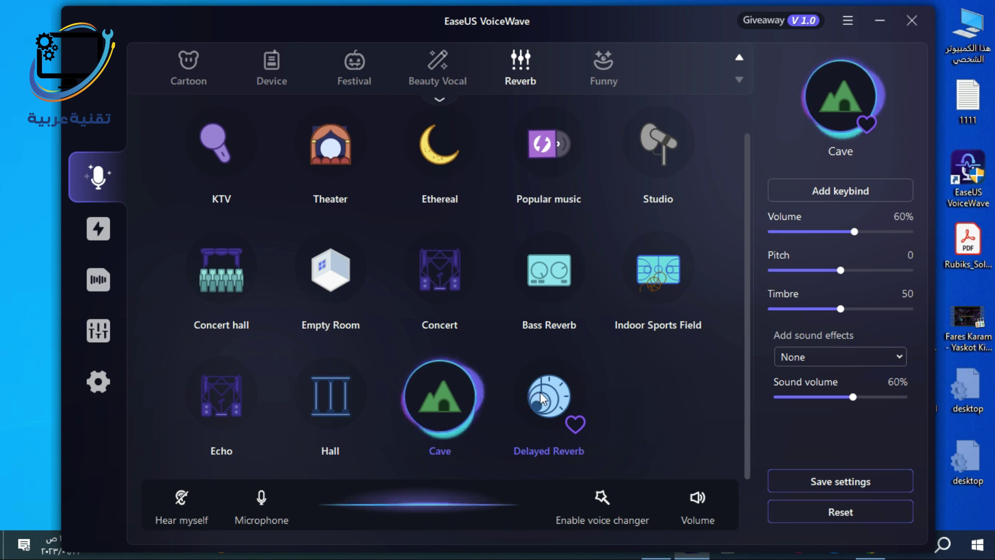
click(638, 263)
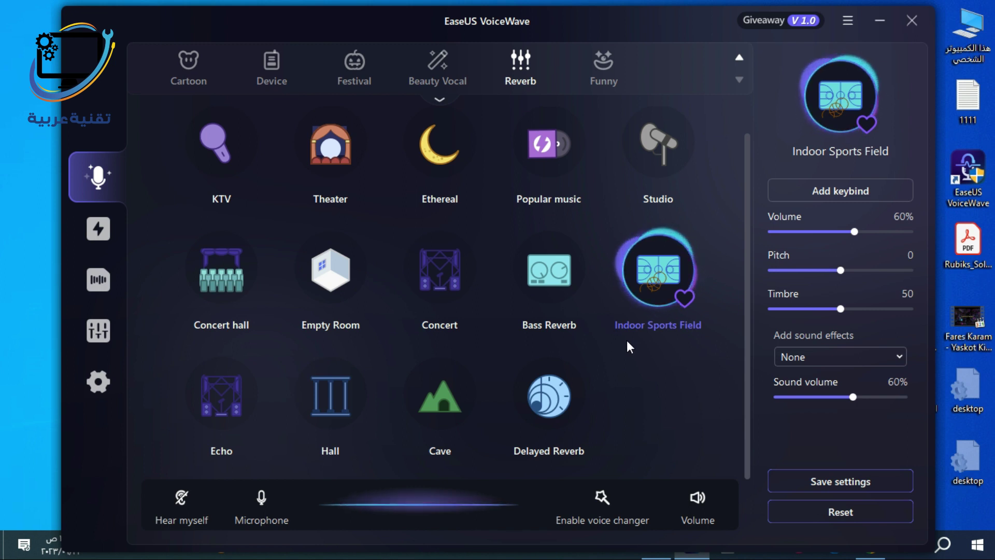
click(658, 151)
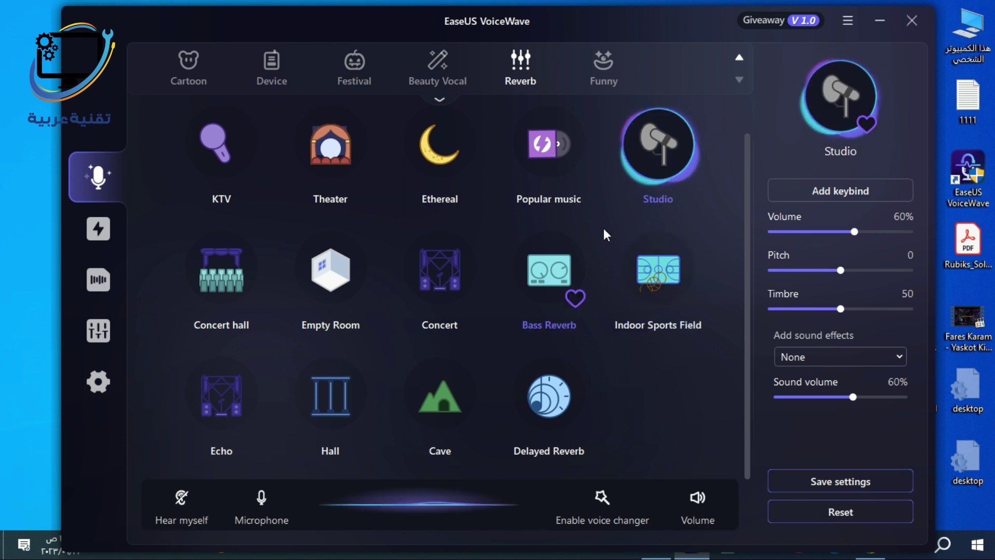
- Select the Doll voice from the Funny category
scroll(604, 232, down, 5)
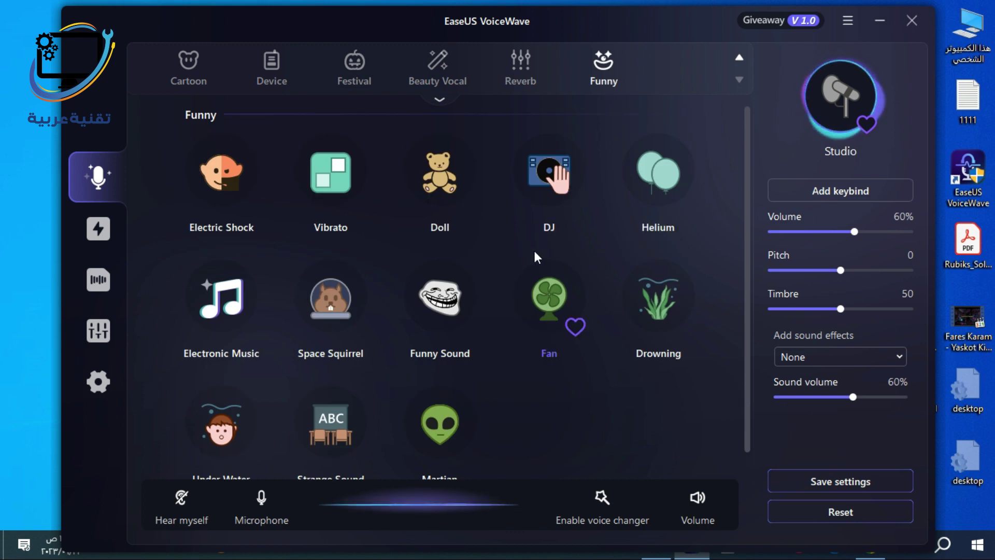
click(438, 170)
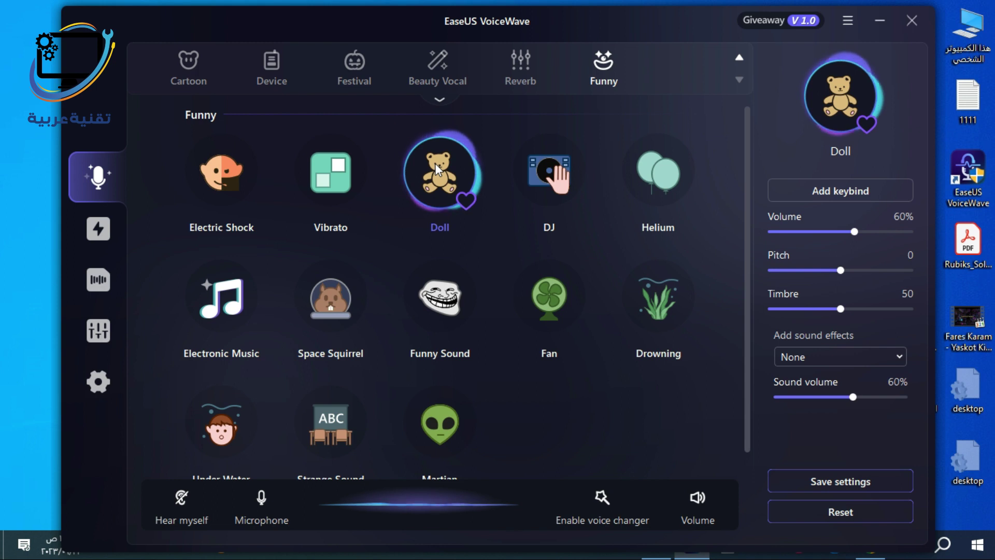